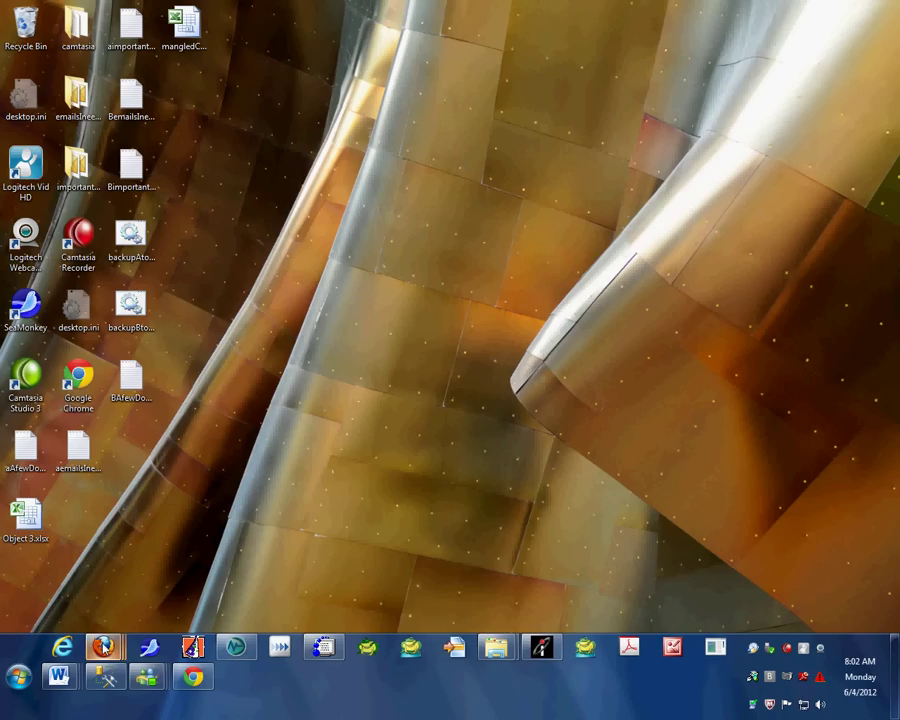
- In Firefox, change the address to webvpn.ua.edu/vpn to reload the UA VPN login page
mouse_move(103, 647)
left_click(344, 581)
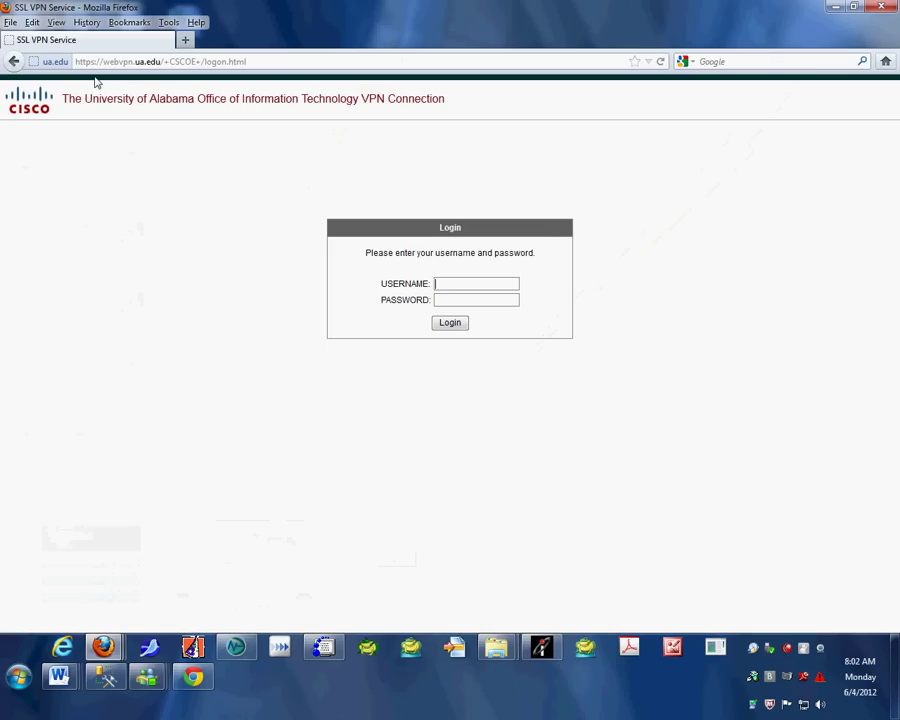
left_click(165, 61)
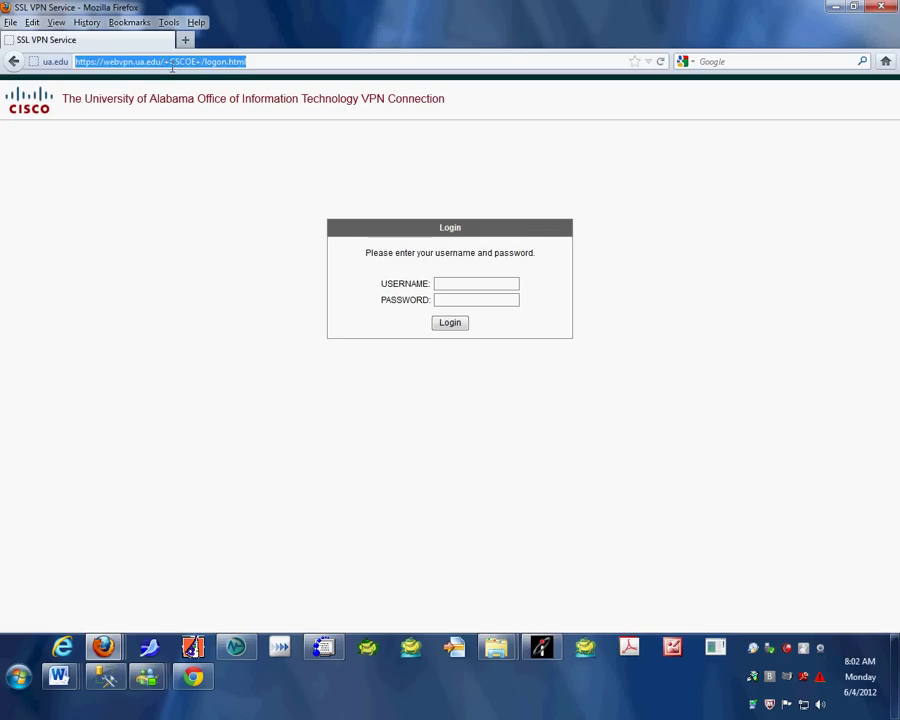
left_click(165, 61)
left_click_drag(165, 61, 271, 66)
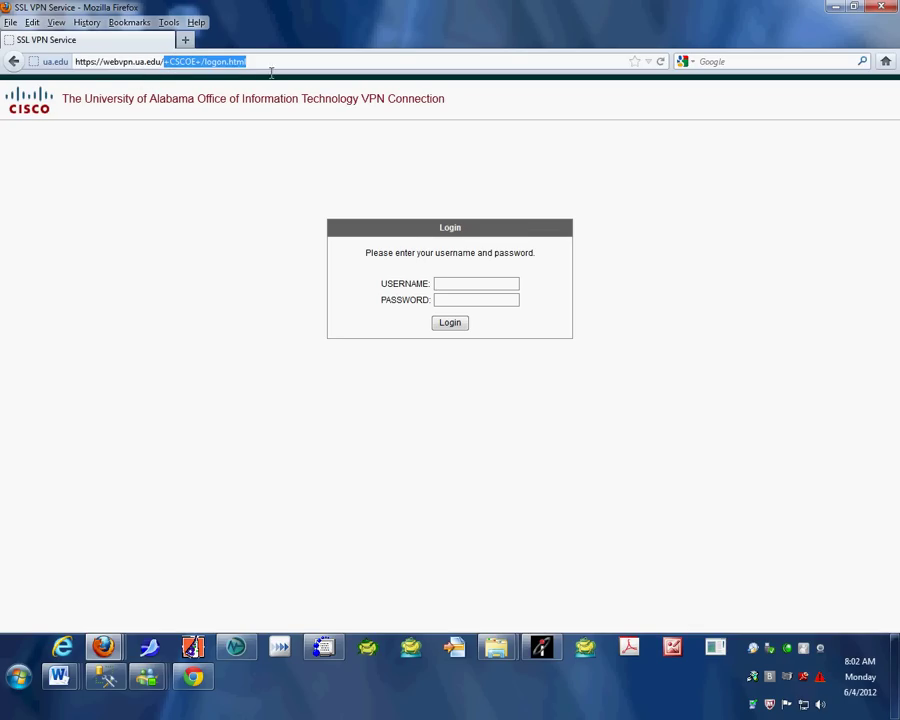
type("vpn")
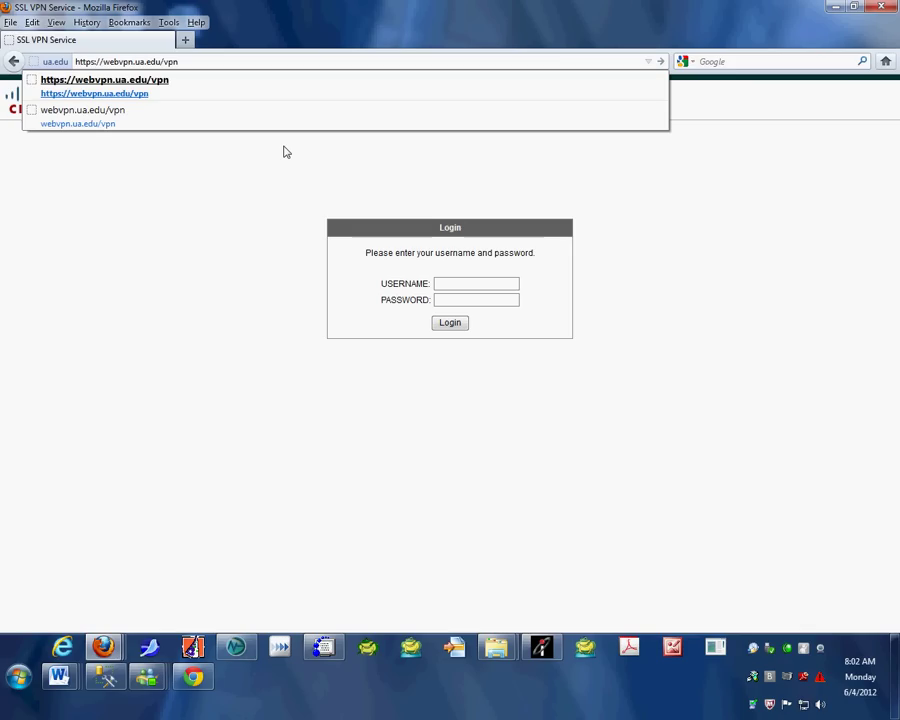
key("Return")
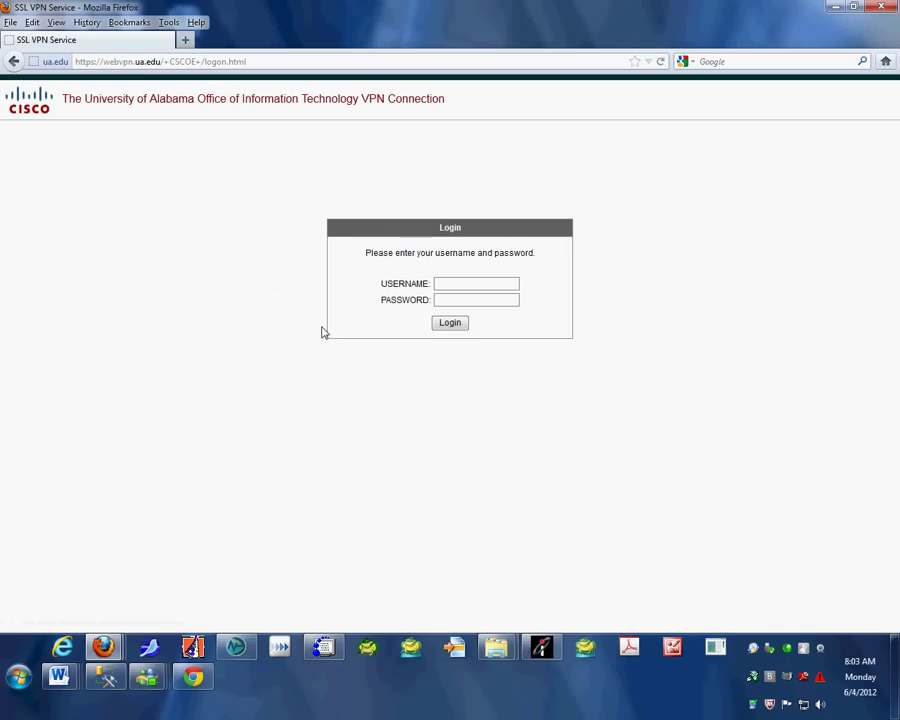
- Fill in the account username and password on the Cisco SSL VPN login form
left_click(448, 283)
left_click(443, 297)
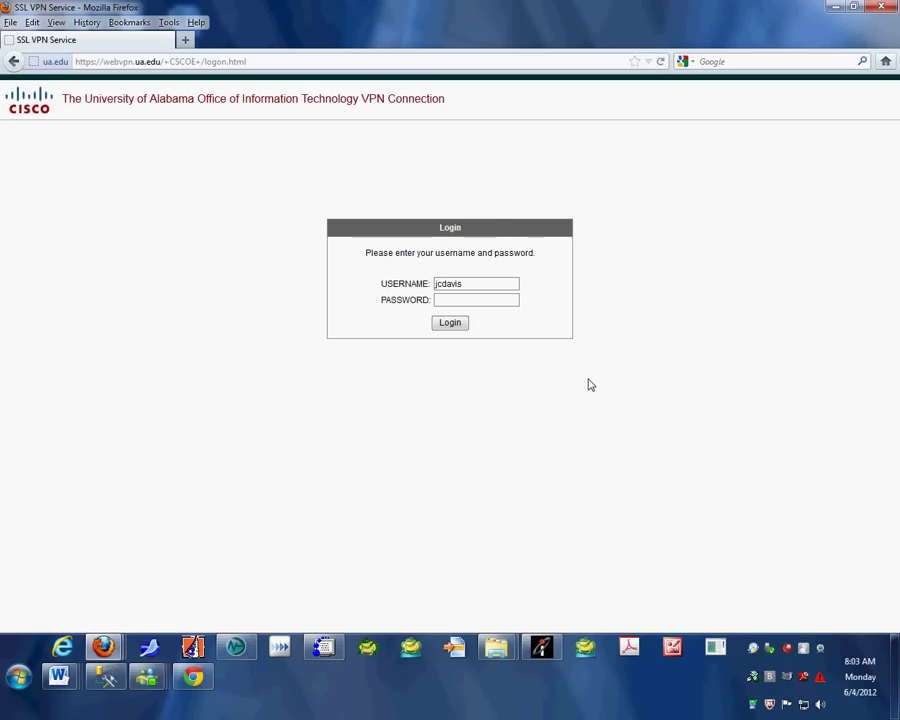
key("Tab")
type("••••••••••")
- Log in to the VPN portal and allow the Java AnyConnect installer applet to run
left_click(455, 325)
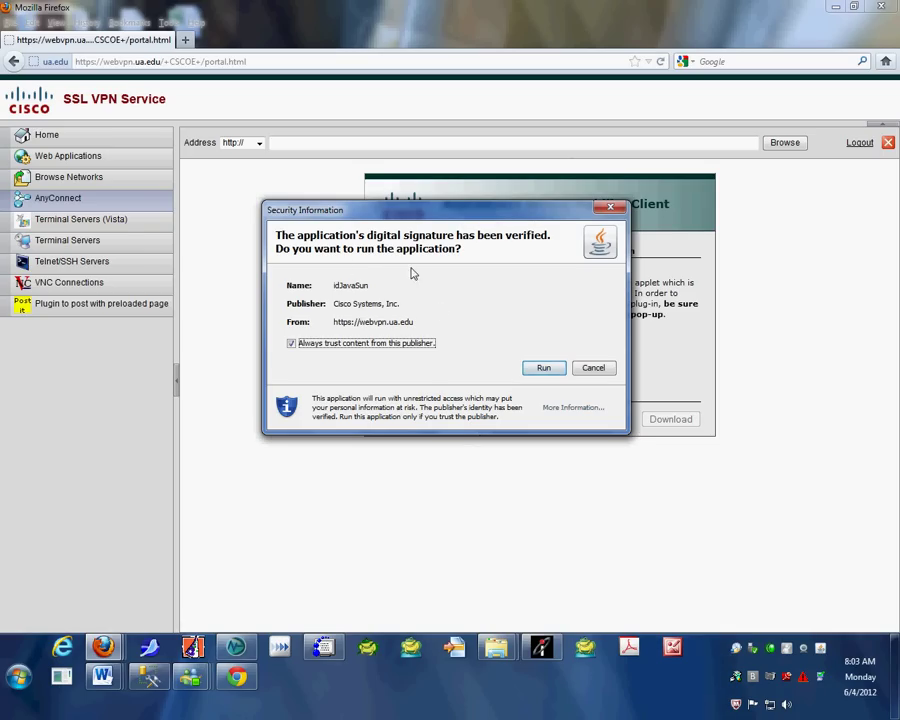
left_click(541, 369)
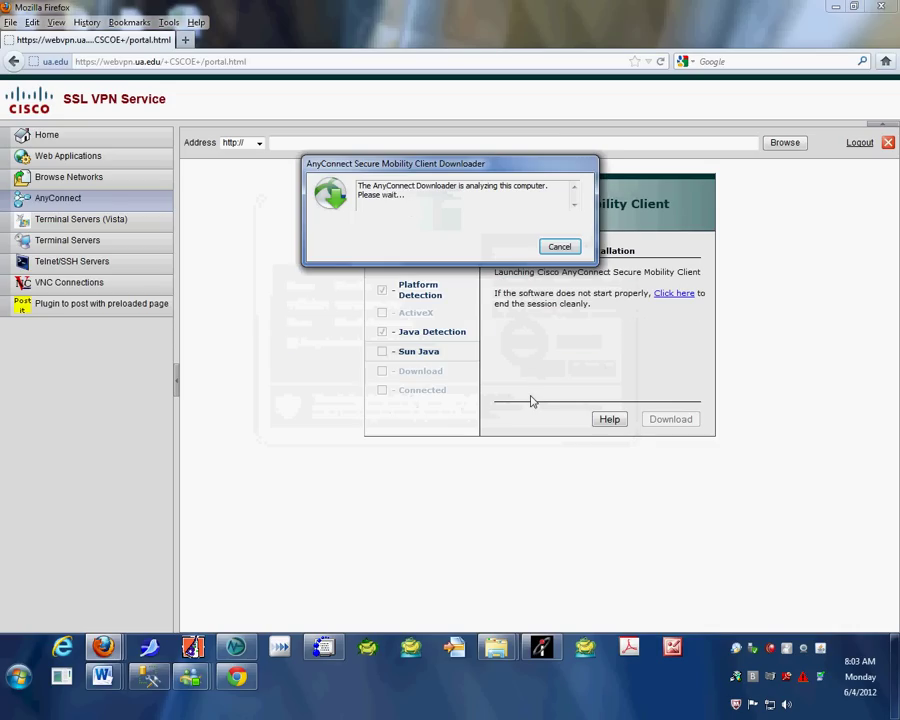
- Move the AnyConnect Downloader window below the WebLaunch panel while it installs
left_click_drag(466, 177, 459, 457)
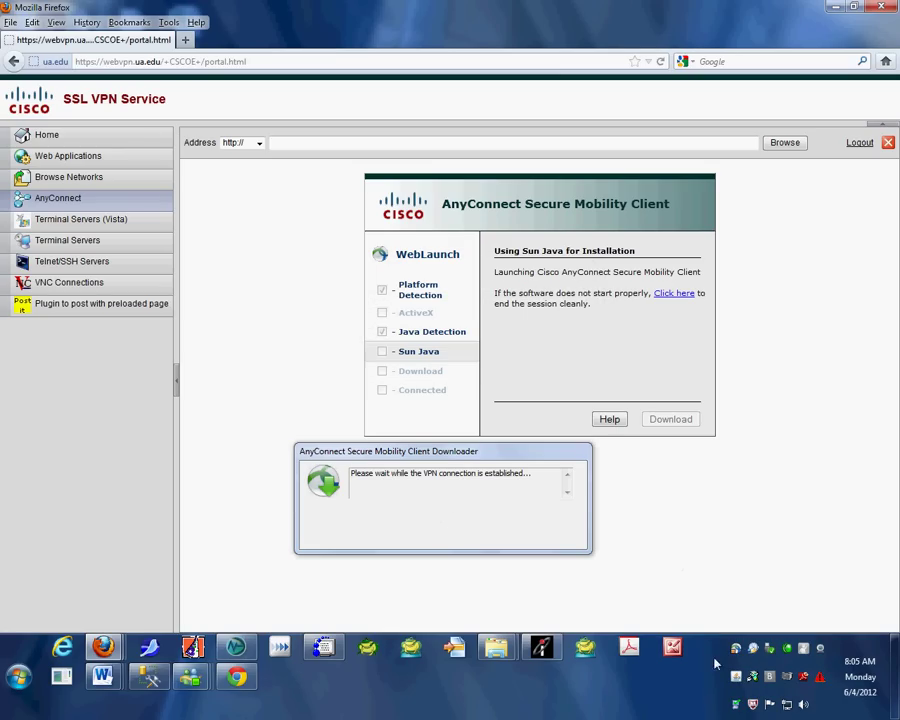
- Wait until WebLaunch reports Connection Established with AnyConnect connected to webvpn.ua.edu
mouse_move(737, 663)
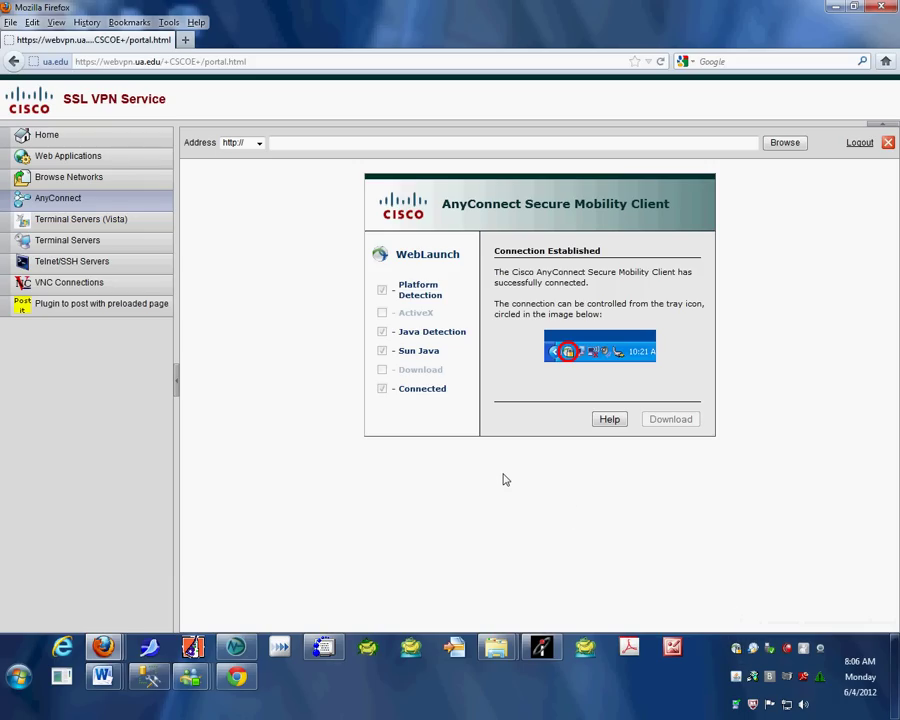
- Close Firefox and choose VPN Disconnect from the AnyConnect tray icon's menu
left_click(882, 8)
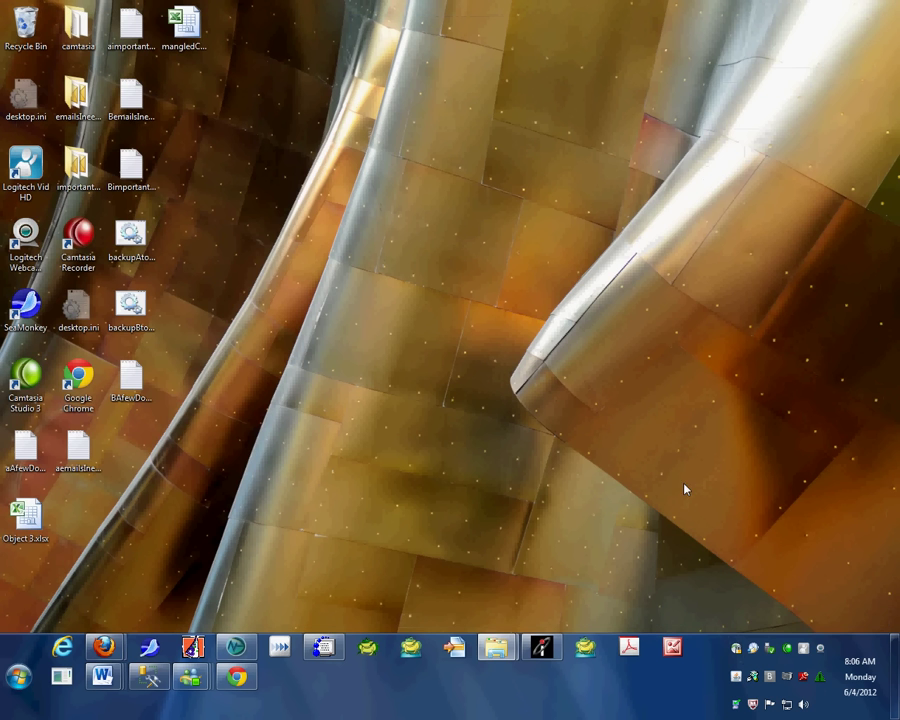
right_click(737, 652)
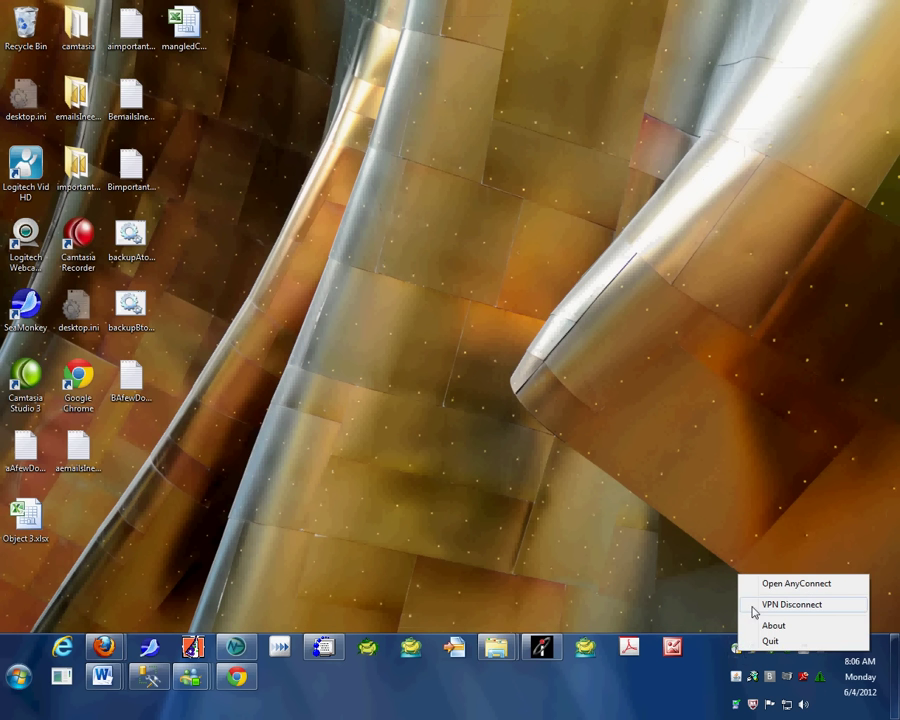
left_click(755, 607)
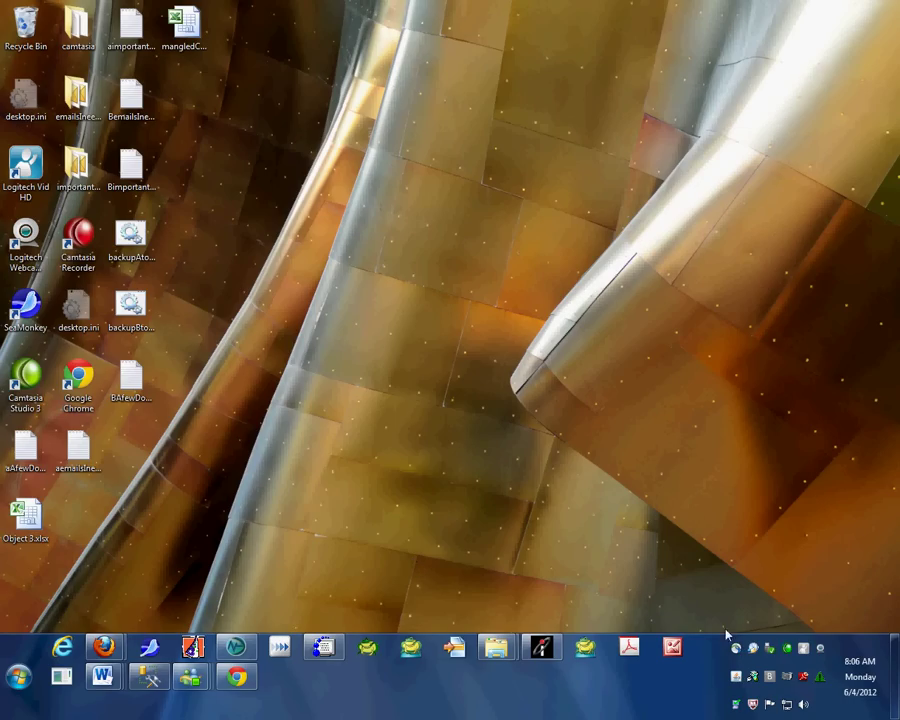
- Open AnyConnect from the tray and start a connection to webvpn.ua.edu
mouse_move(736, 649)
left_click(736, 649)
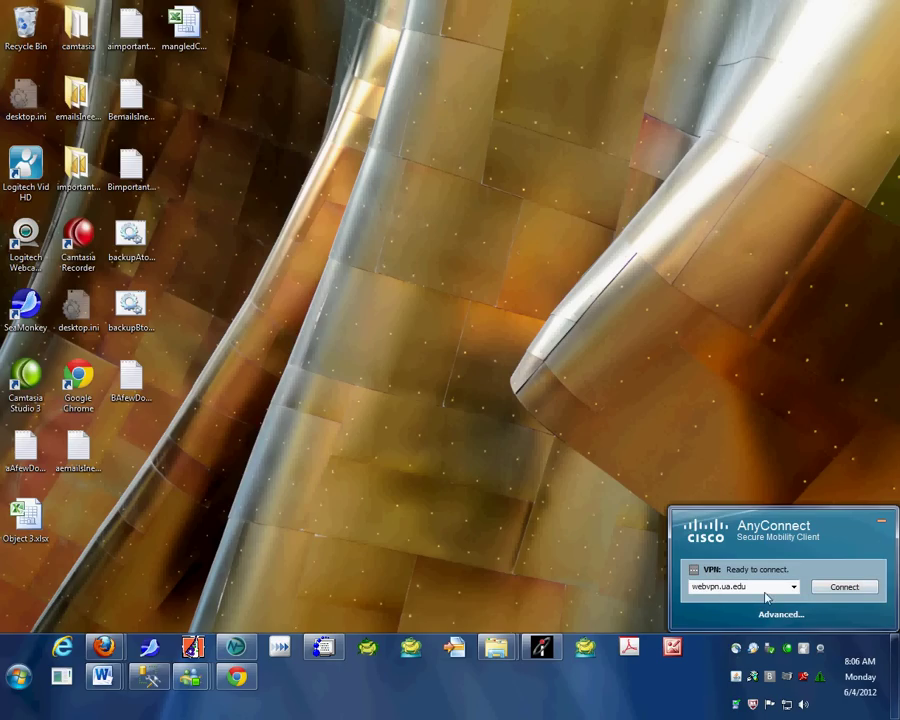
left_click(844, 590)
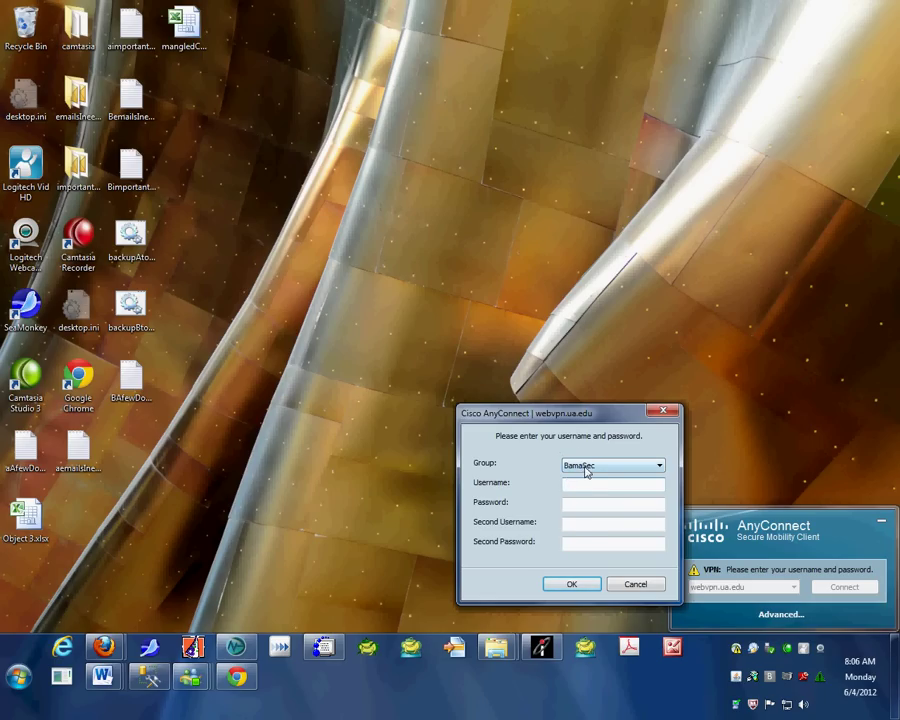
- Switch the sign-in group from BamaSec to campus and enter the username and password
left_click(588, 472)
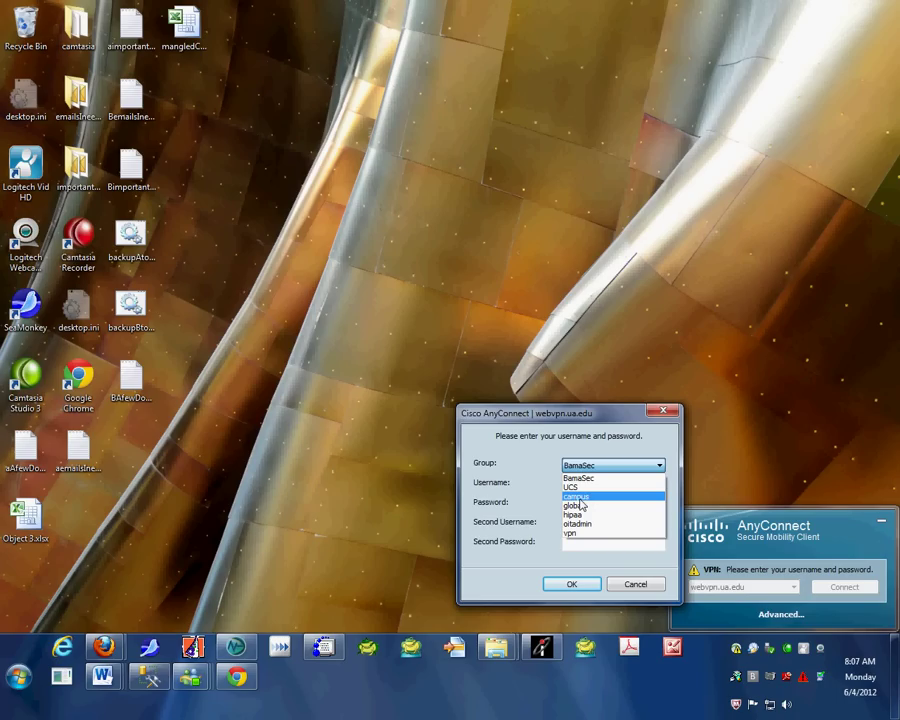
left_click(576, 499)
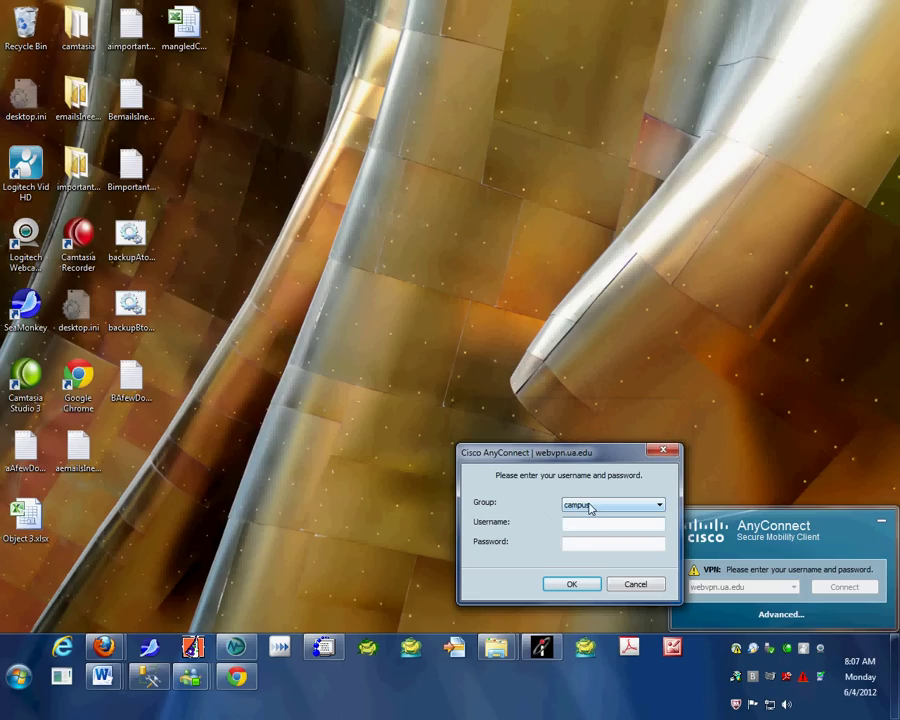
left_click(576, 520)
key("Tab")
type("********")
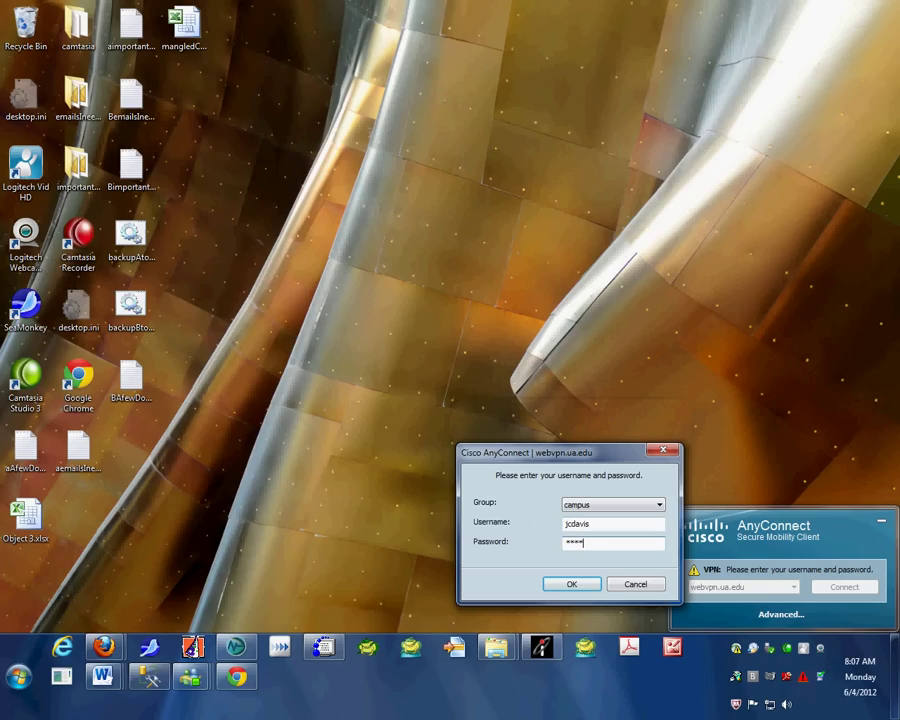
type("**")
- Connect to webvpn.ua.edu, then reopen AnyConnect, disconnect, and close the client window
left_click(571, 585)
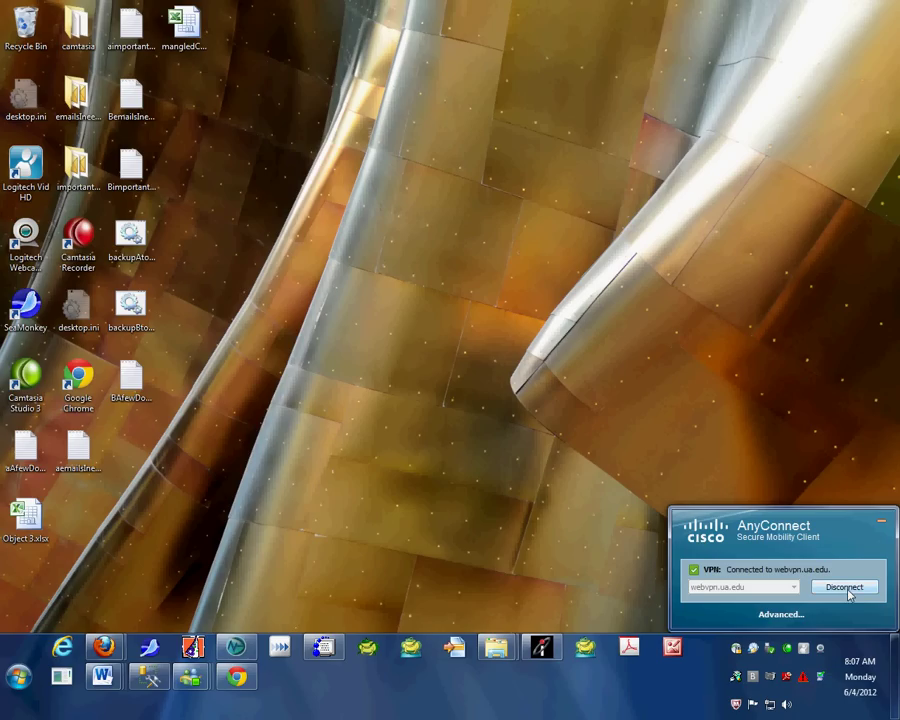
left_click(422, 545)
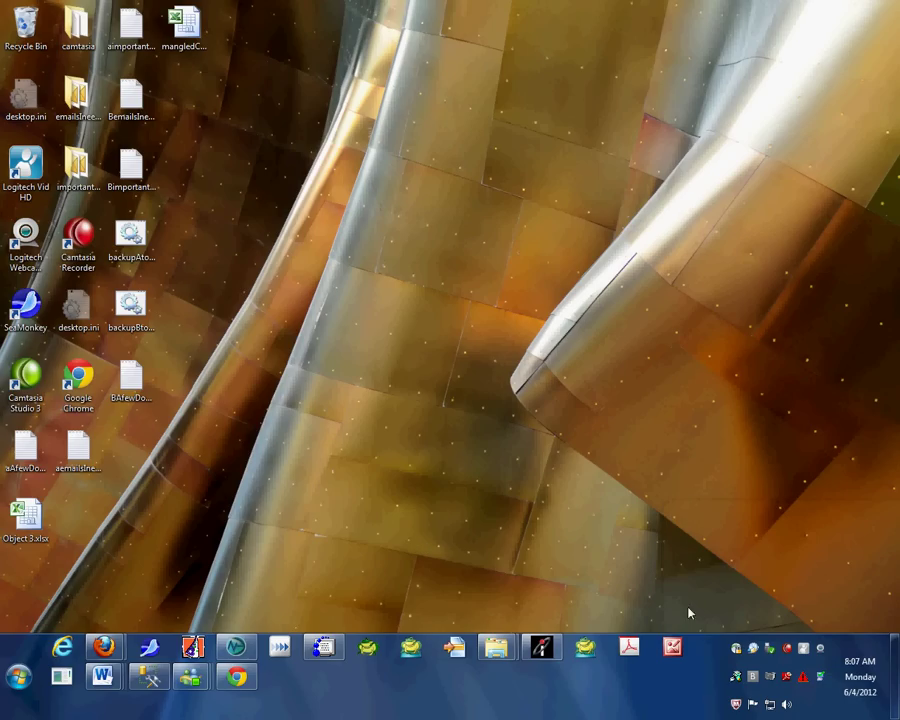
left_click(733, 648)
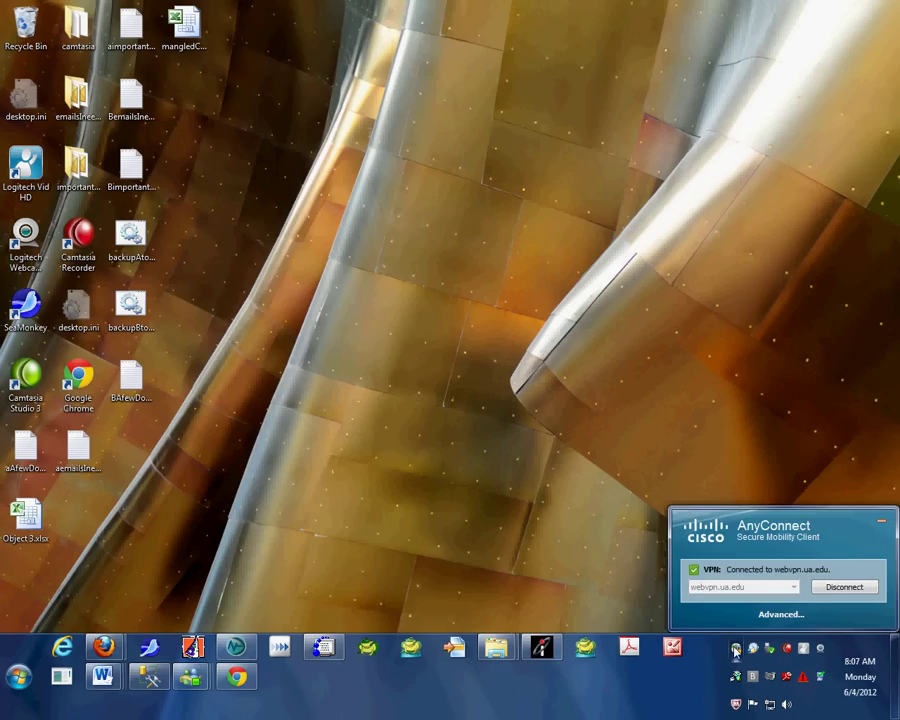
left_click(842, 588)
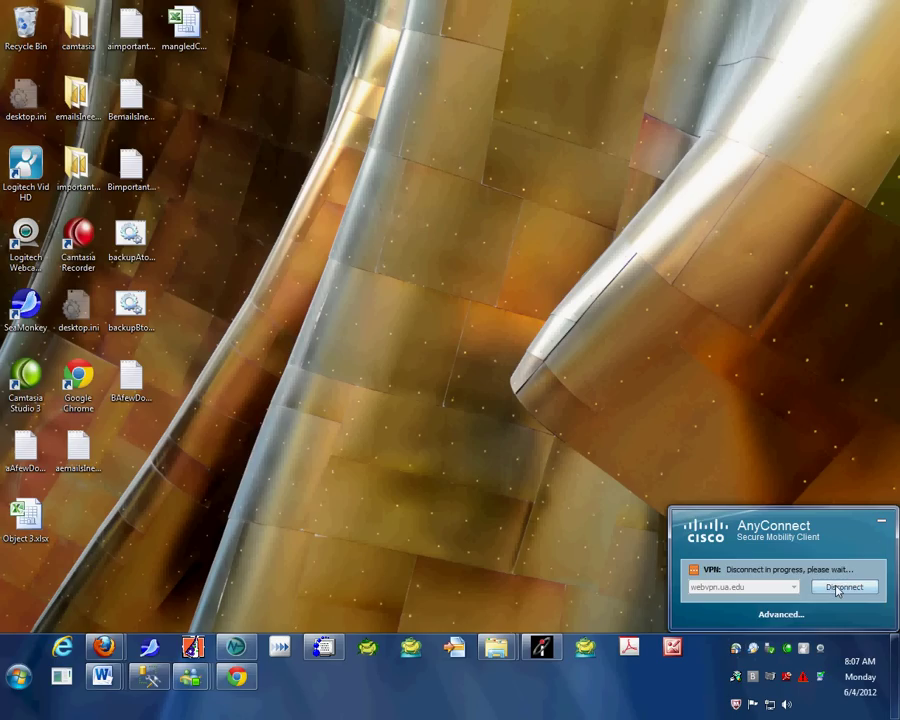
left_click(473, 551)
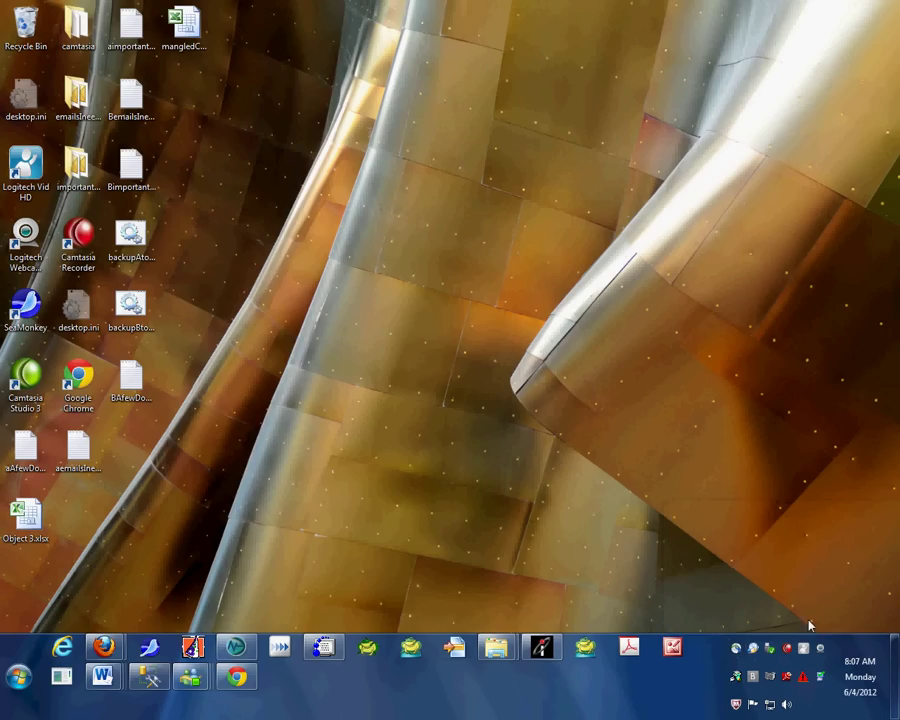